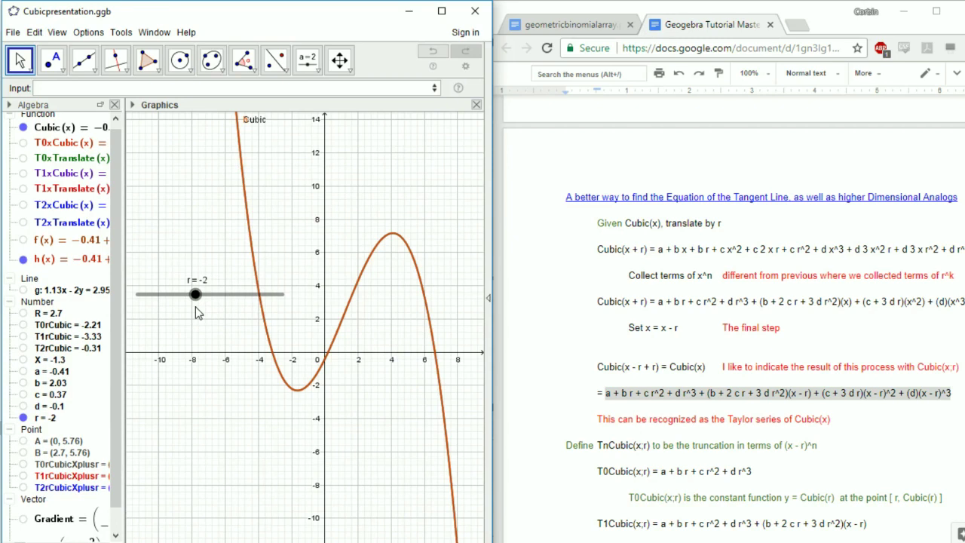
Switch from GeoGebra back to the Google Docs notes document.
left_click(789, 393)
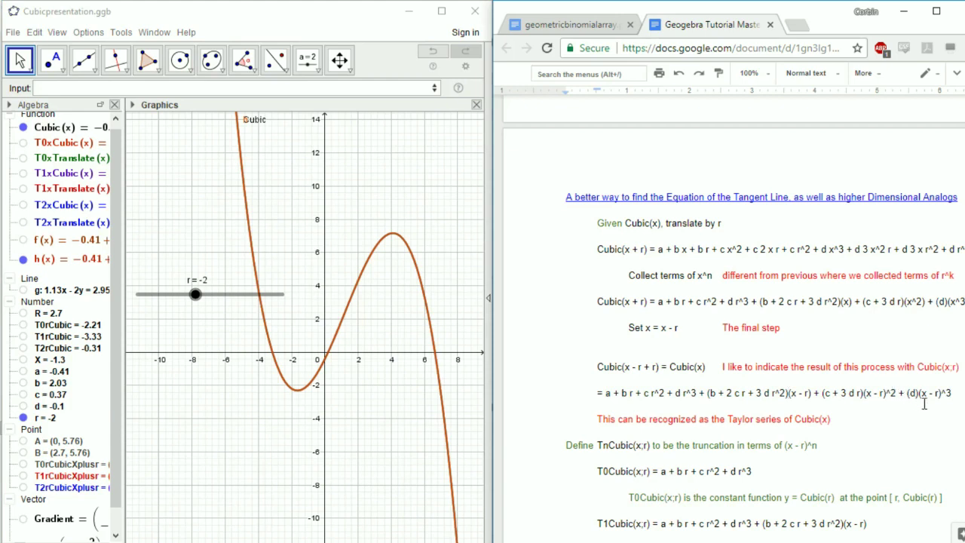
Enter the pasted constant-term expression in GeoGebra's Input bar.
scroll(829, 388, "down", 1)
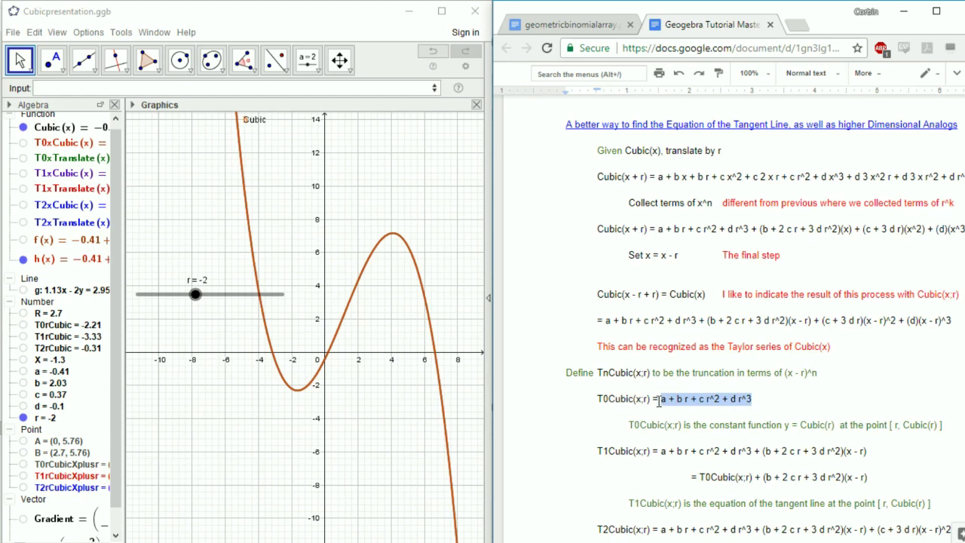
left_click(255, 88)
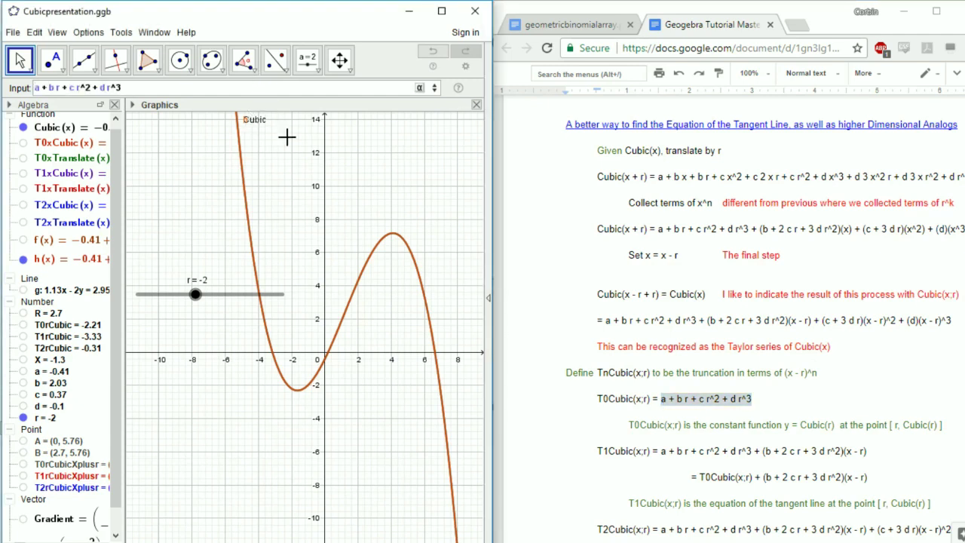
key("Return")
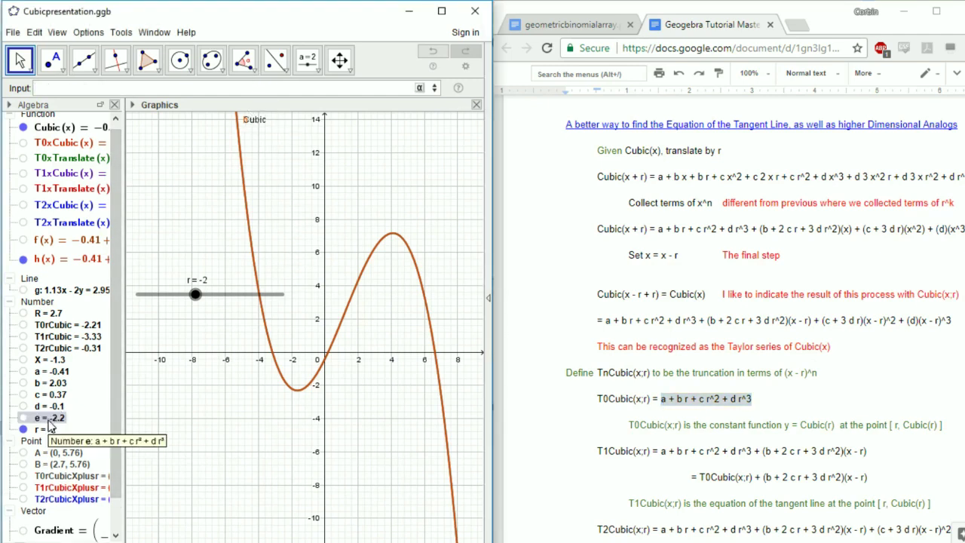
Revise the T0Cubic heading in the notes and delete GeoGebra's stray number e = -2.2.
left_click(646, 401)
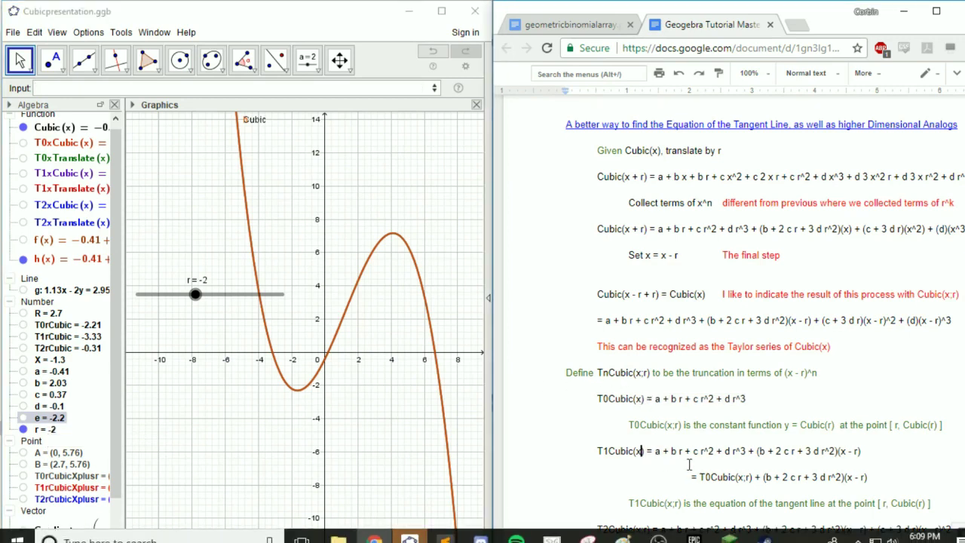
scroll(689, 465, "down", 3)
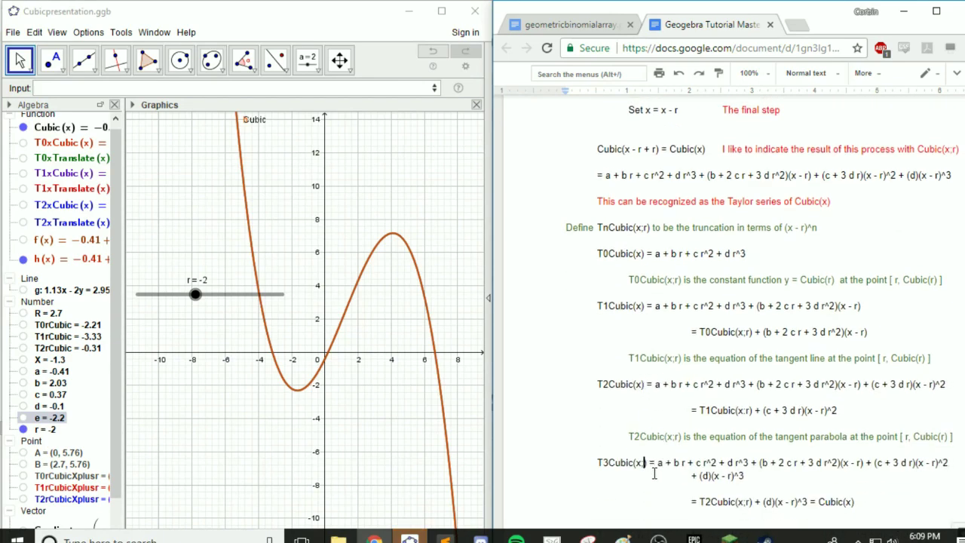
left_click(44, 420)
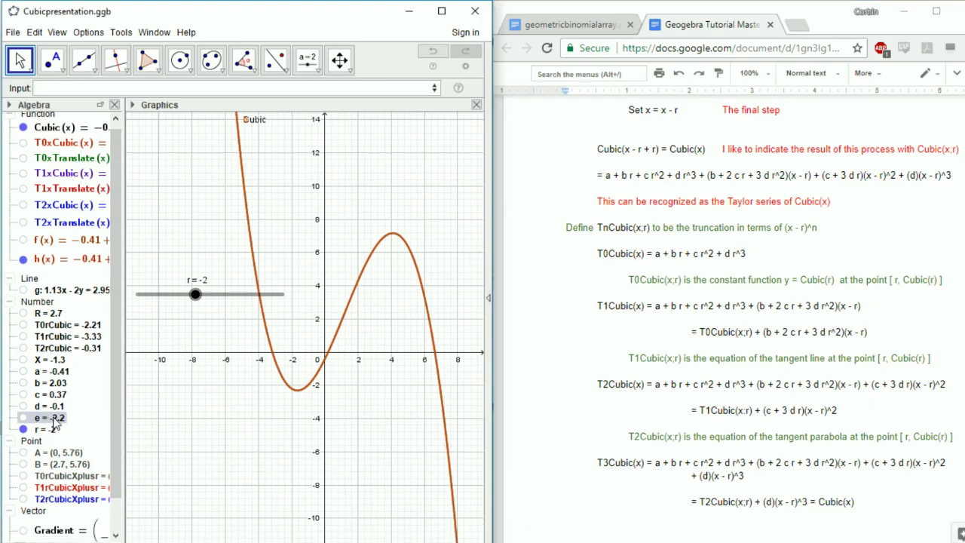
key("Delete")
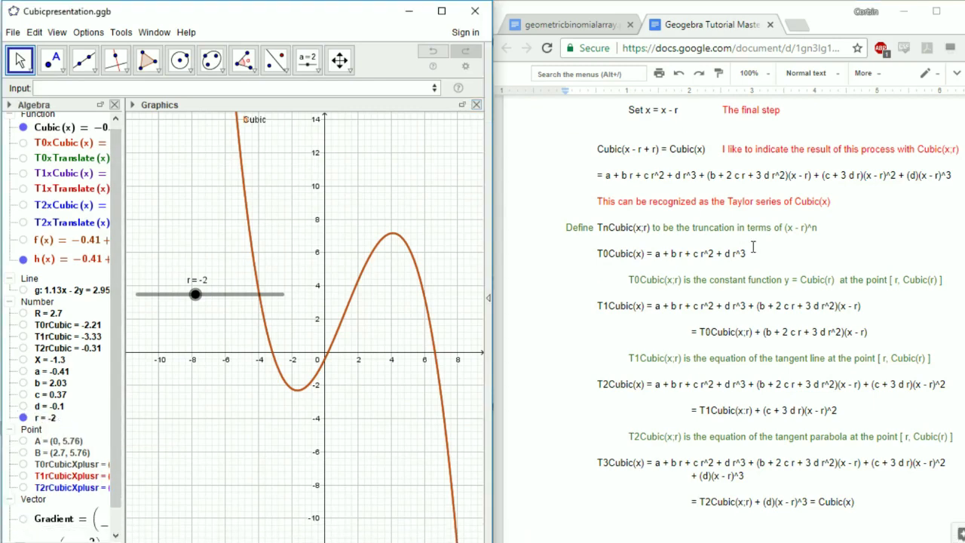
left_click(751, 254)
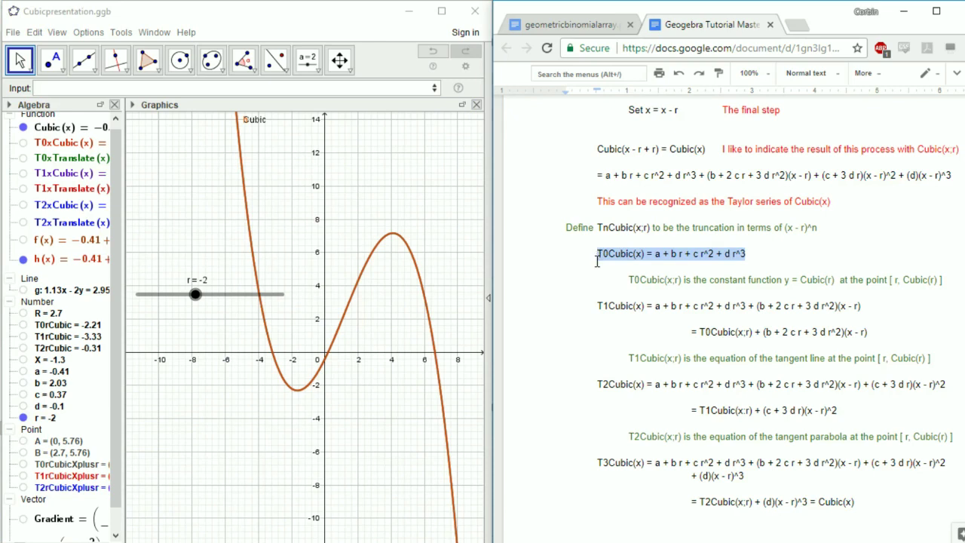
Define T0Cubic(x) = a + b r + c r^2 + d r^3 and move slider r to about 2.4.
left_click(259, 88)
type("T0Cubic(x) = a + b r + c r^2 + d r^3")
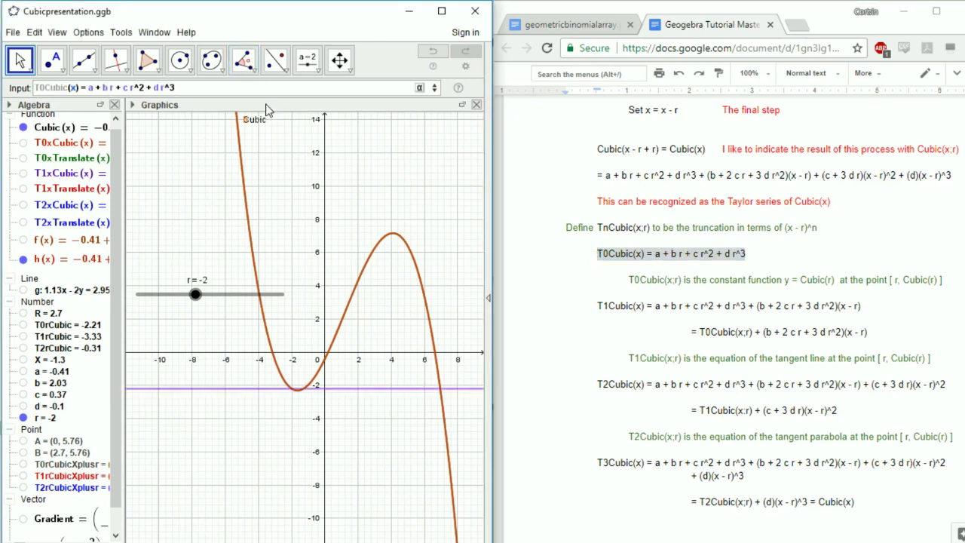
key("Return")
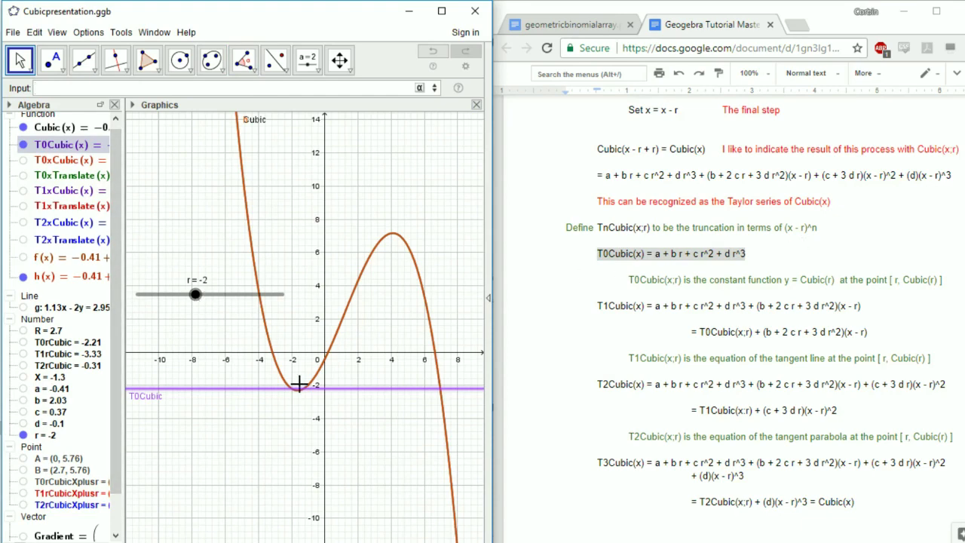
scroll(294, 397, "up", 4)
scroll(291, 394, "down", 3)
left_click_drag(194, 296, 224, 304)
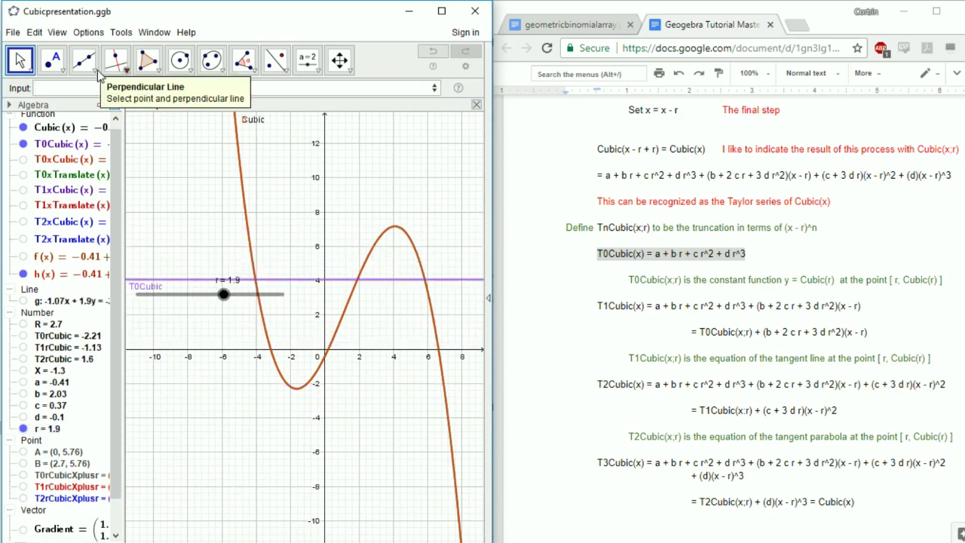
Mark point C where the T0Cubic line meets the cubic, redoing a misplaced first attempt.
left_click(51, 60)
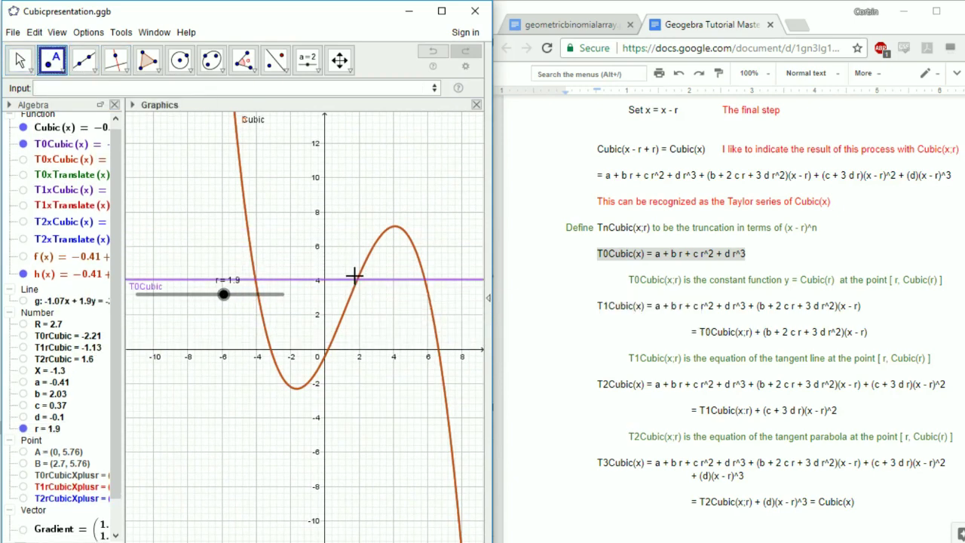
left_click(359, 284)
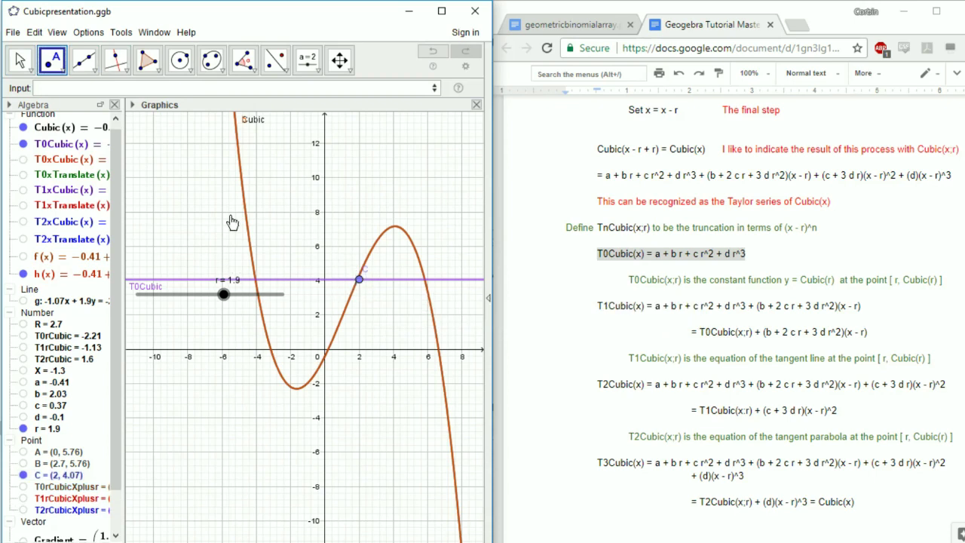
left_click(19, 61)
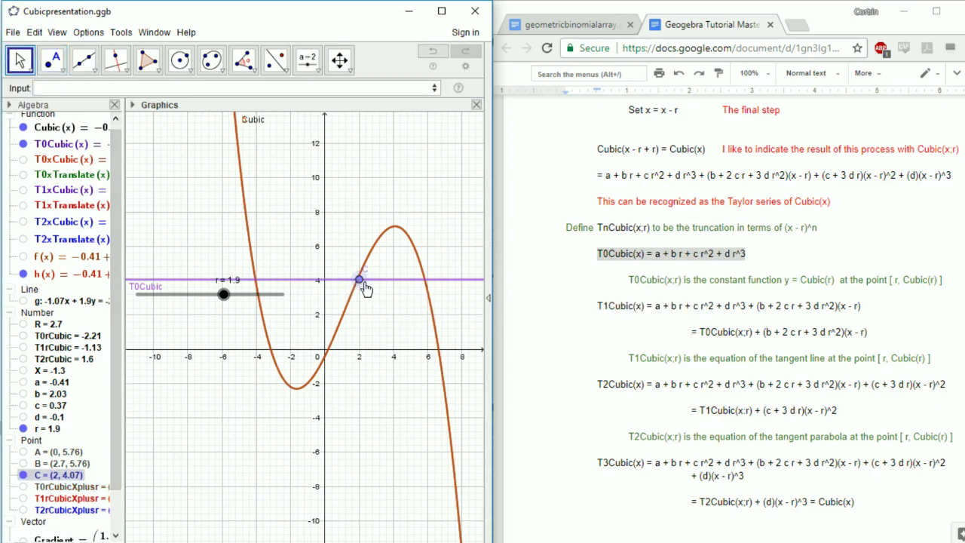
key("Delete")
left_click(51, 60)
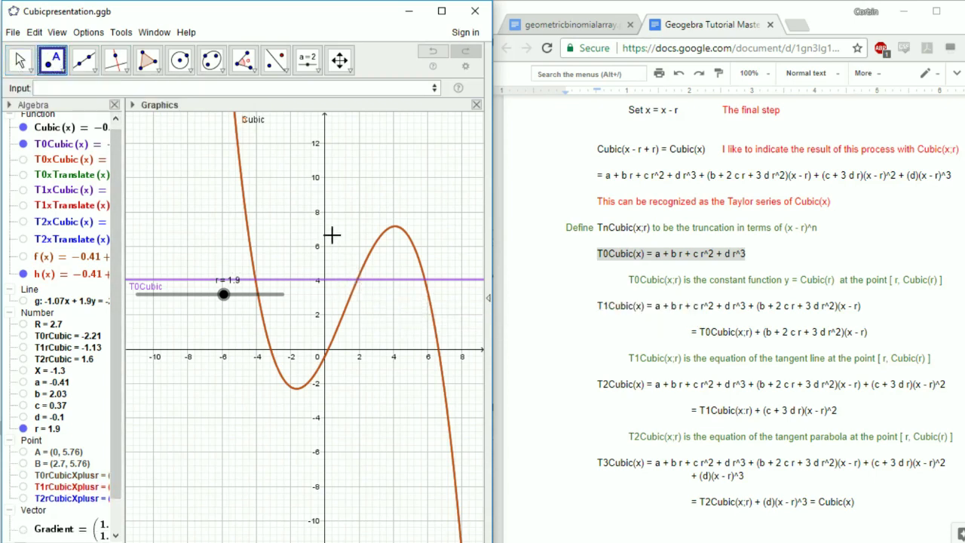
left_click(358, 279)
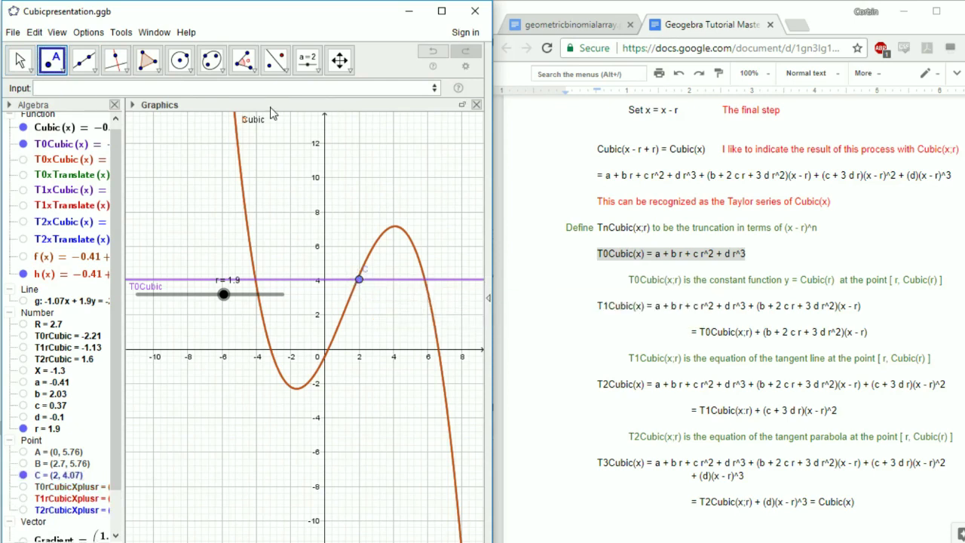
left_click(19, 61)
mouse_move(223, 294)
left_mouse_down()
mouse_move(198, 295)
mouse_move(225, 295)
left_mouse_up()
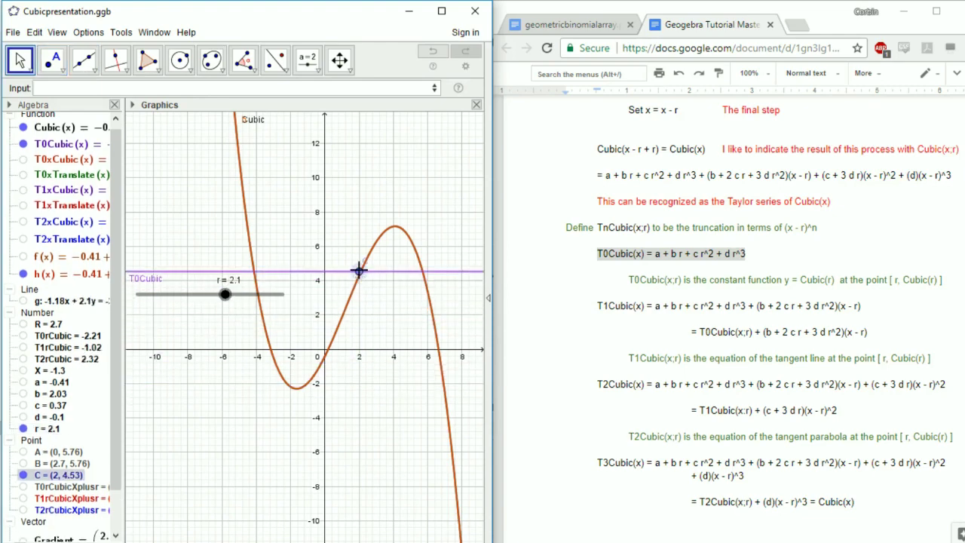
Re-place point C on the cubic, test it with slider r, then delete the undefined point.
key("Delete")
left_click(52, 61)
scroll(329, 326, "up", 3)
scroll(371, 252, "up", 3)
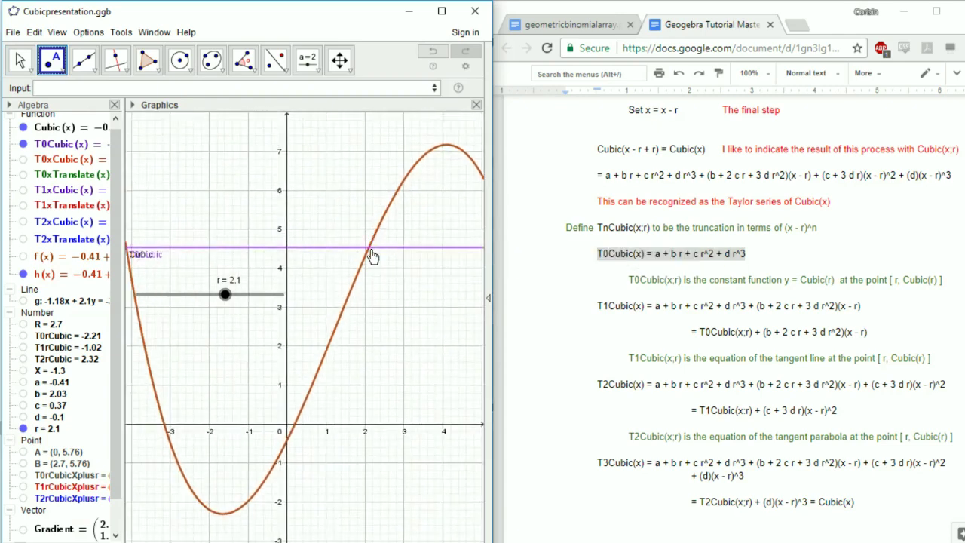
left_click(372, 251)
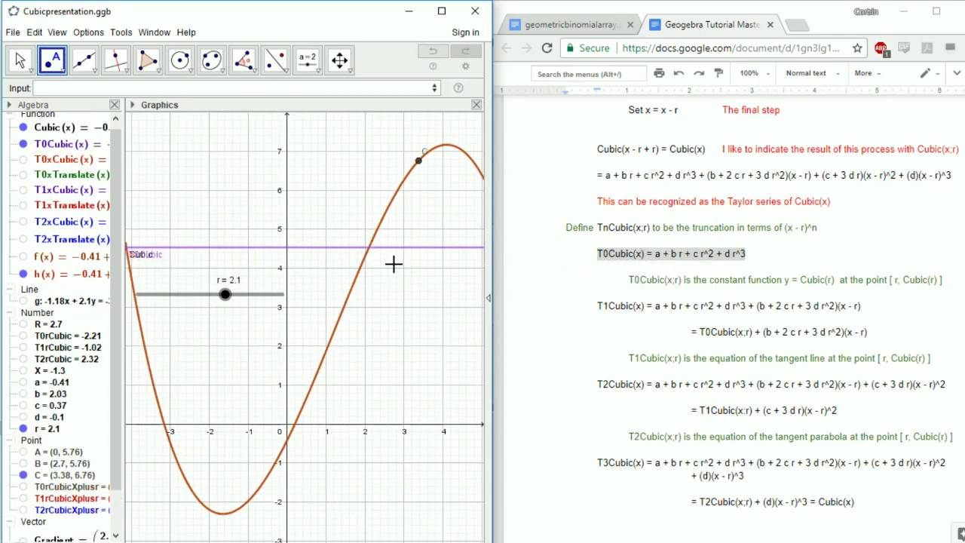
left_click(20, 62)
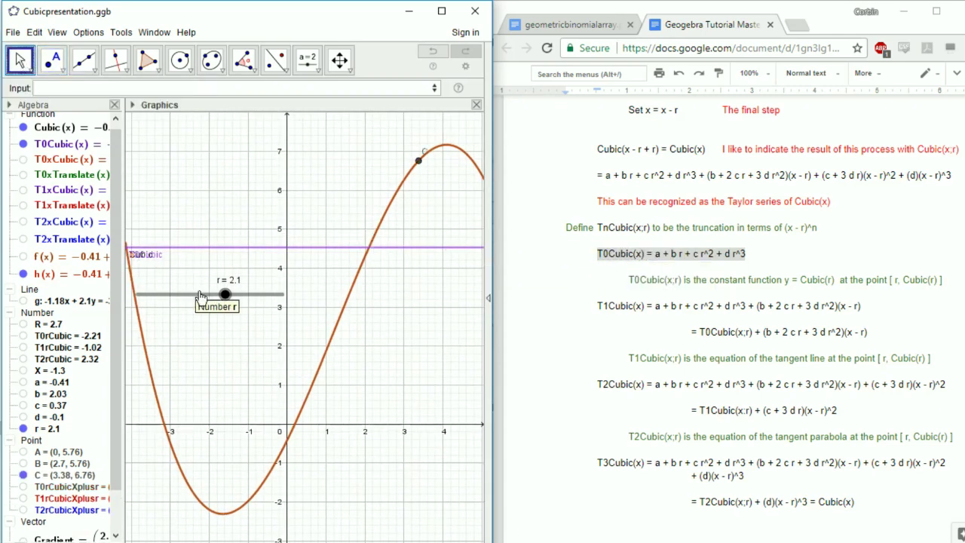
mouse_move(227, 296)
left_mouse_down()
mouse_move(216, 297)
mouse_move(224, 295)
left_mouse_up()
scroll(45, 456, "down", 2)
key("Delete")
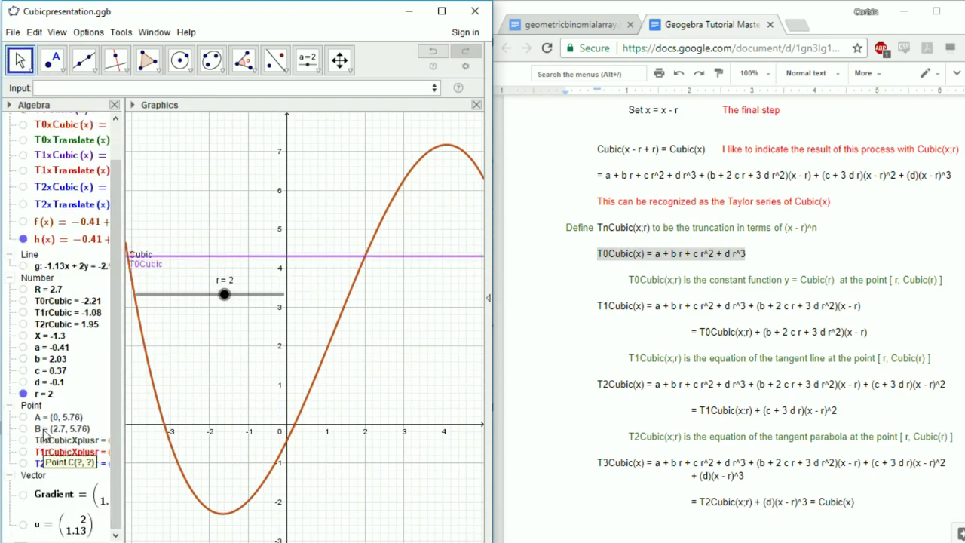
scroll(350, 374, "down", 5)
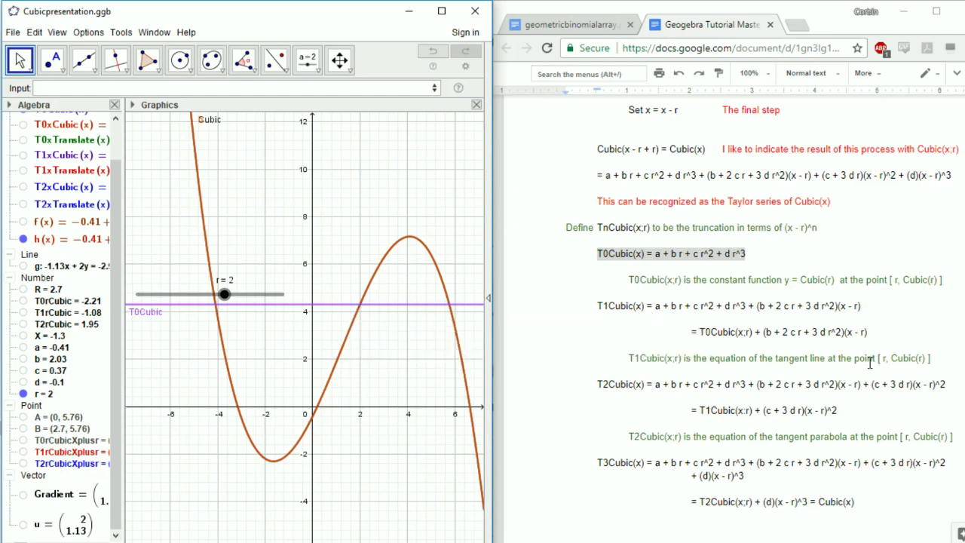
Define the tangent-line truncation T1Cubic(x) from the definition in the notes.
left_click(862, 305)
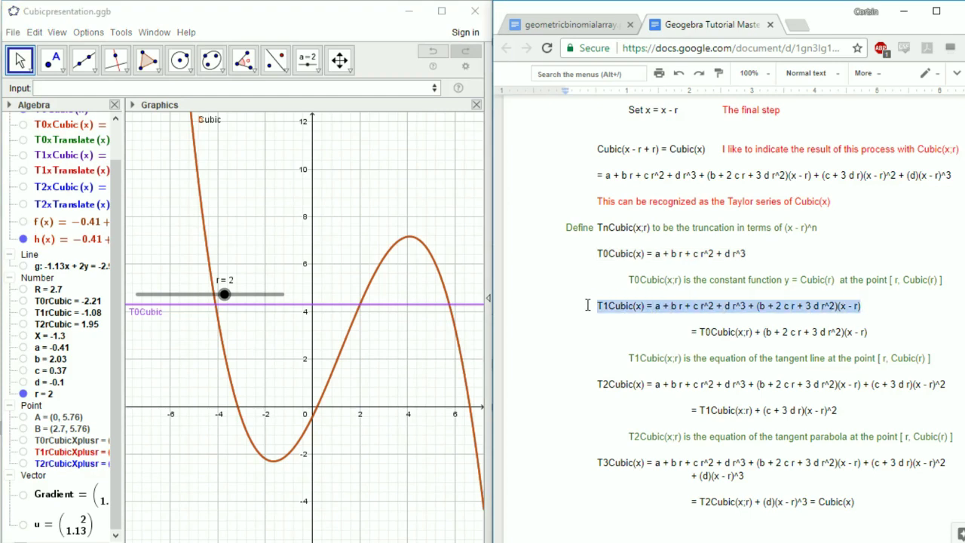
left_click(315, 88)
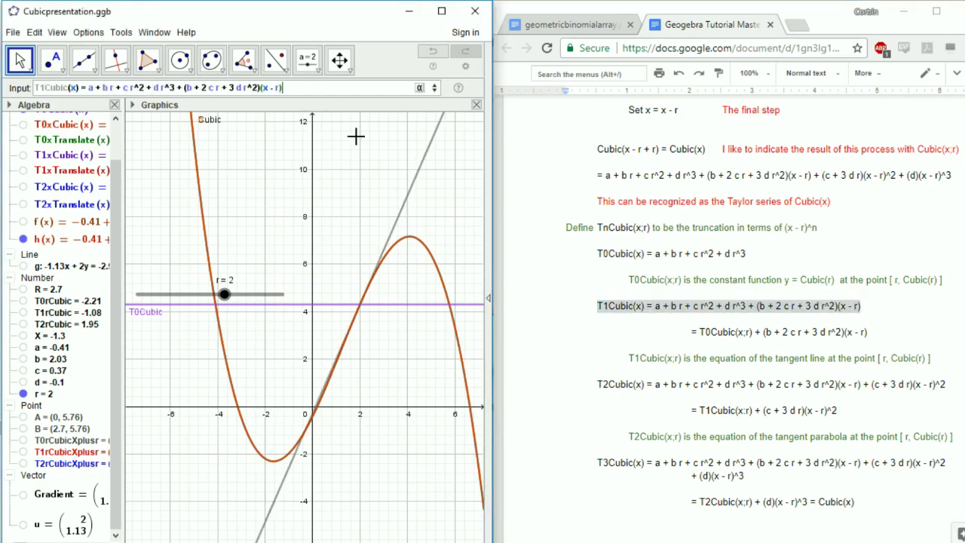
key("Return")
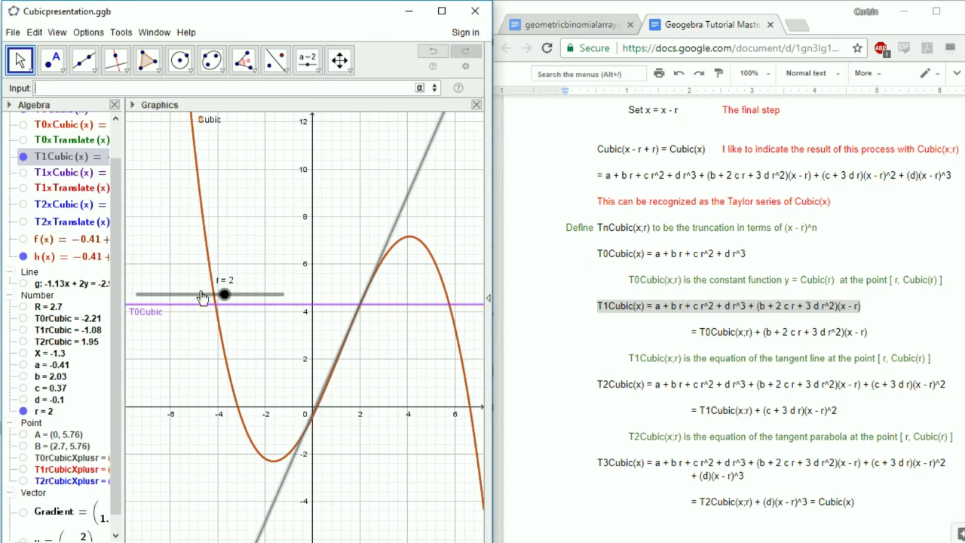
Move r to about -2.8, turn on its animation, and zoom out the graph.
mouse_move(223, 295)
left_mouse_down()
mouse_move(161, 295)
mouse_move(209, 294)
left_mouse_up()
right_click(67, 424)
left_click(118, 454)
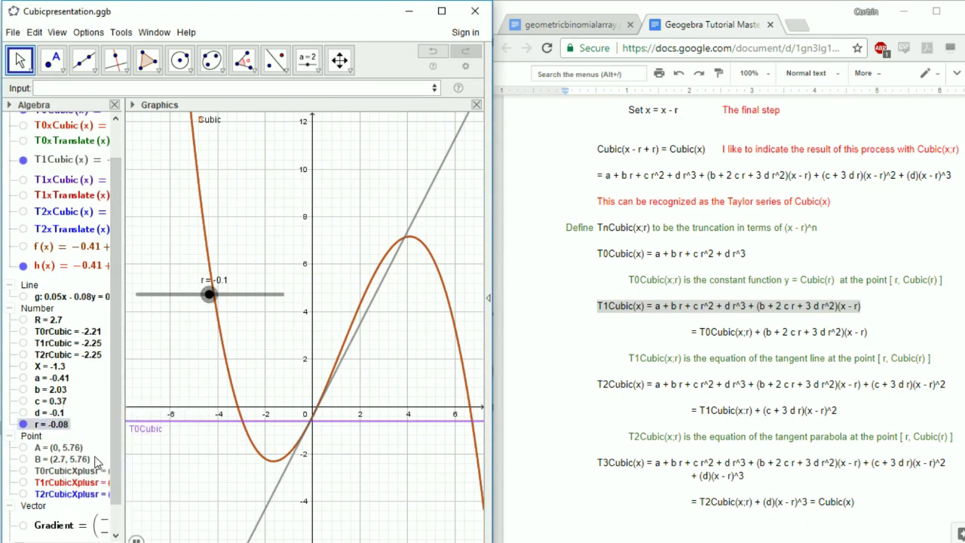
scroll(351, 395, "down", 1)
scroll(351, 395, "down", 3)
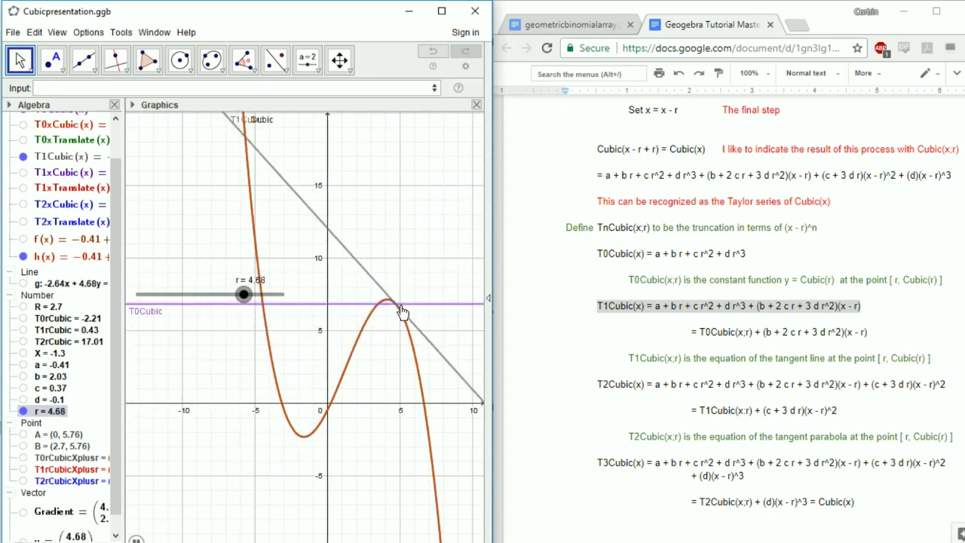
Select (b + 2 c r + 3 d r^2)(x - r) on the T1Cubic line, undoing an accidental drag.
left_click(684, 320)
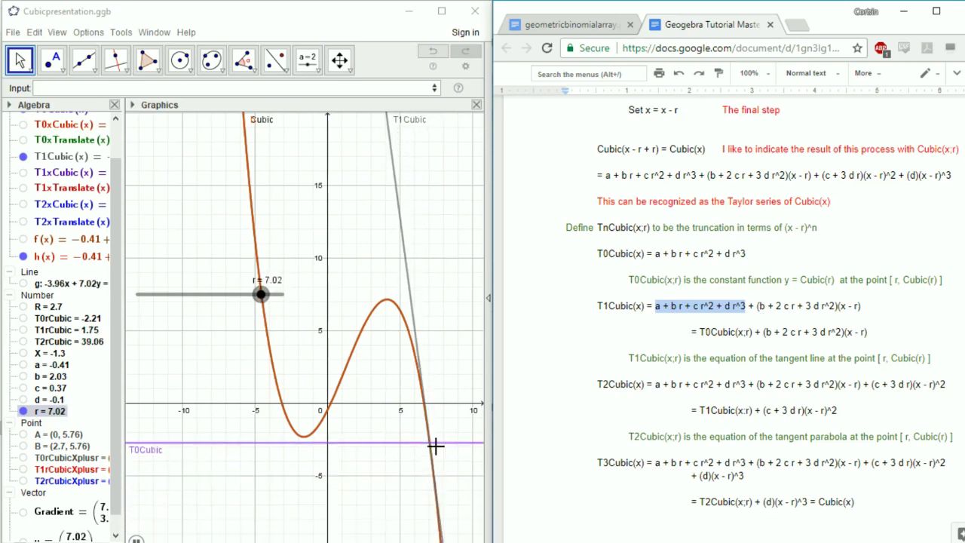
left_click_drag(756, 305, 837, 307)
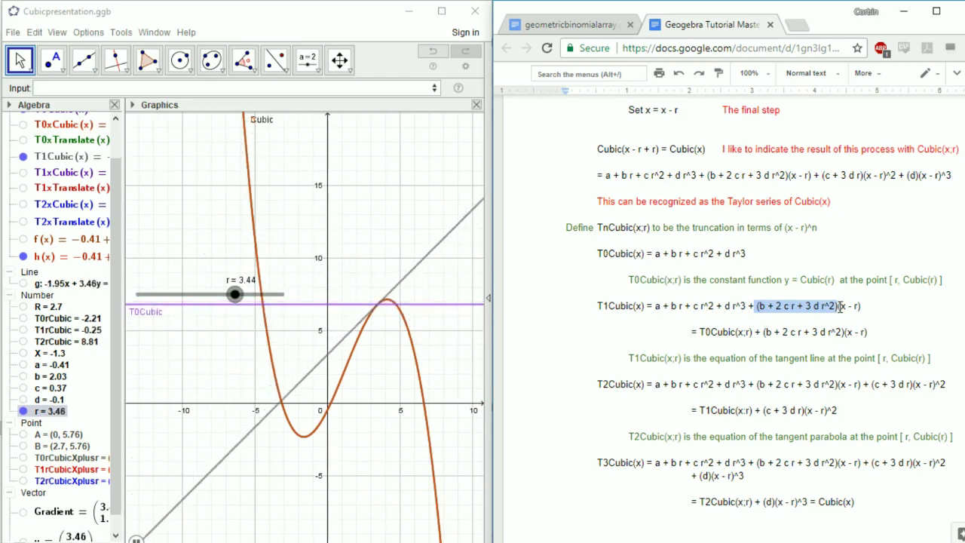
left_click_drag(835, 306, 861, 306)
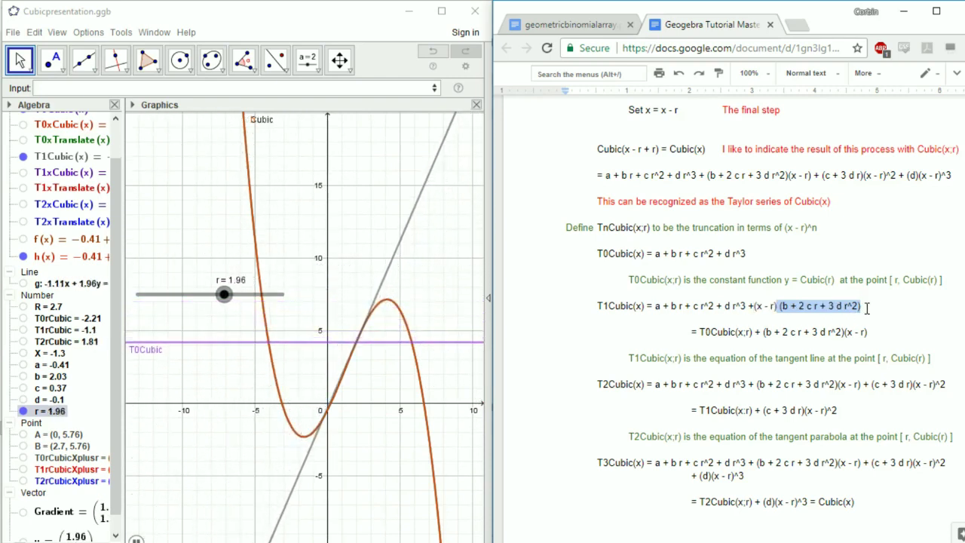
left_click(679, 73)
left_click(857, 306)
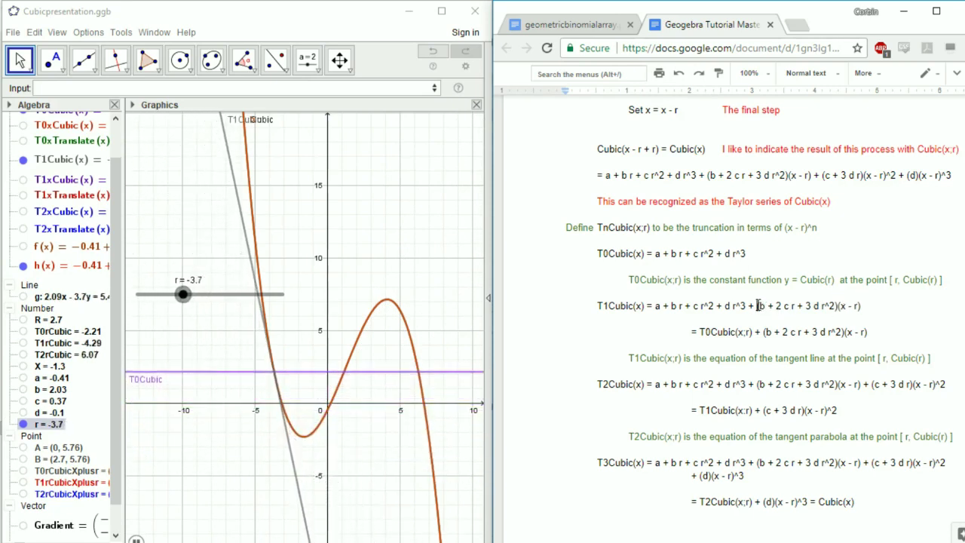
left_click_drag(758, 305, 862, 304)
key("ctrl+c")
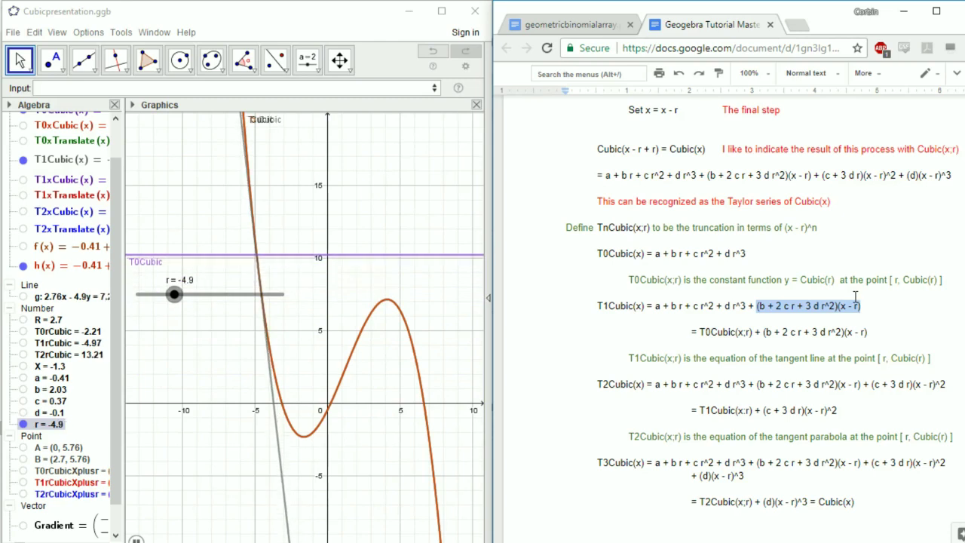
left_click(303, 130)
key("ctrl+v")
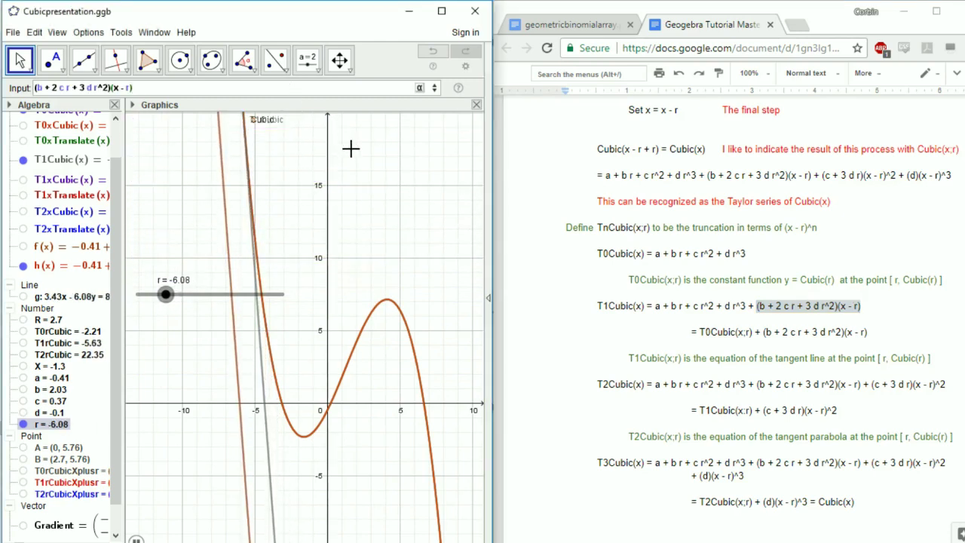
key("Return")
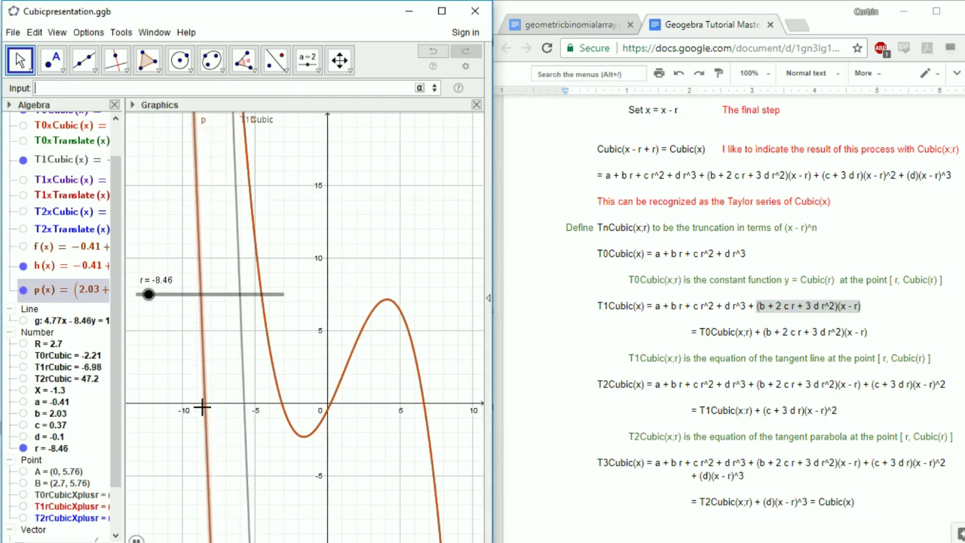
right_click(98, 289)
left_click(144, 415)
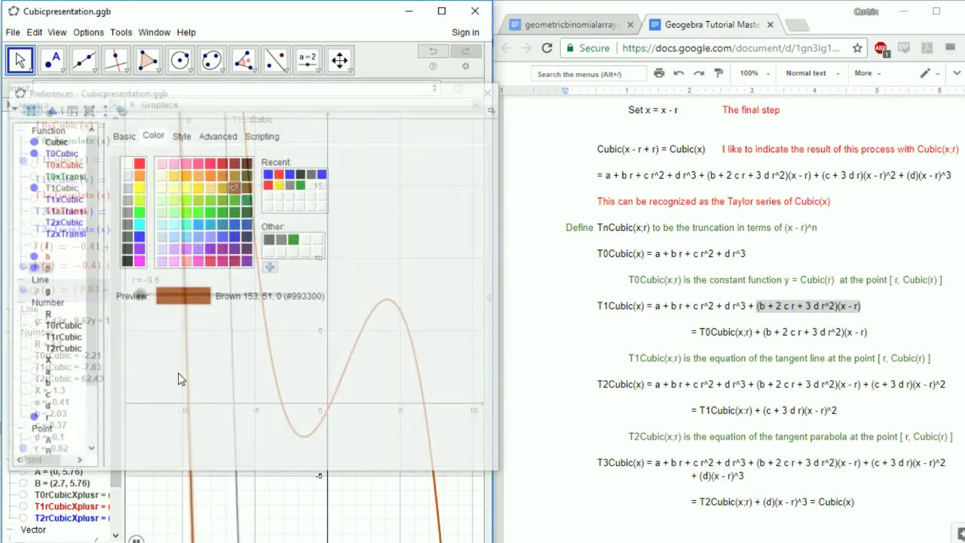
left_click(123, 134)
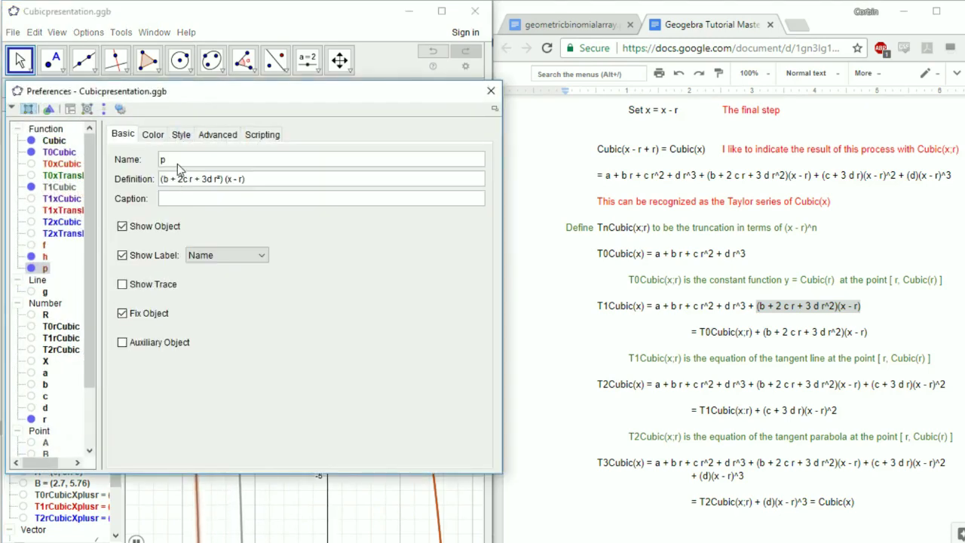
left_click(153, 135)
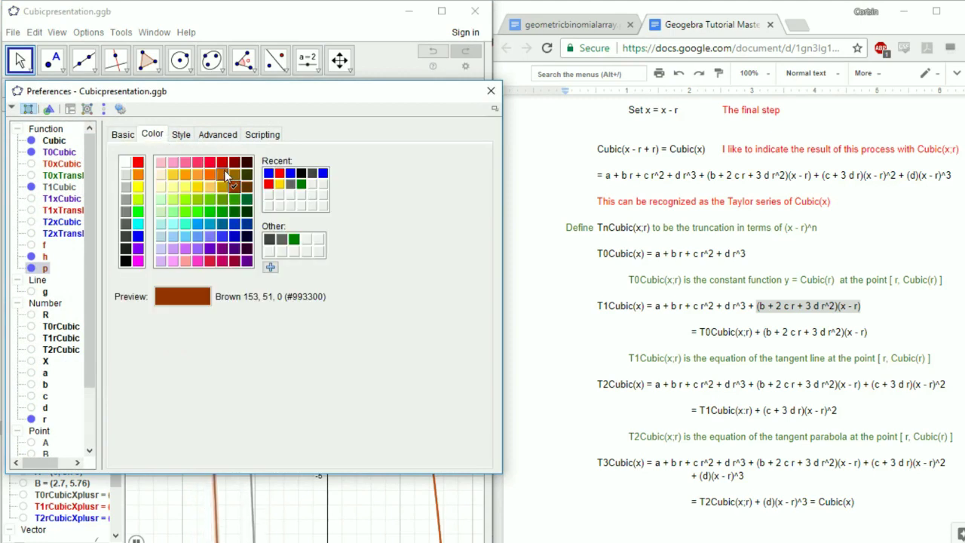
left_click(234, 162)
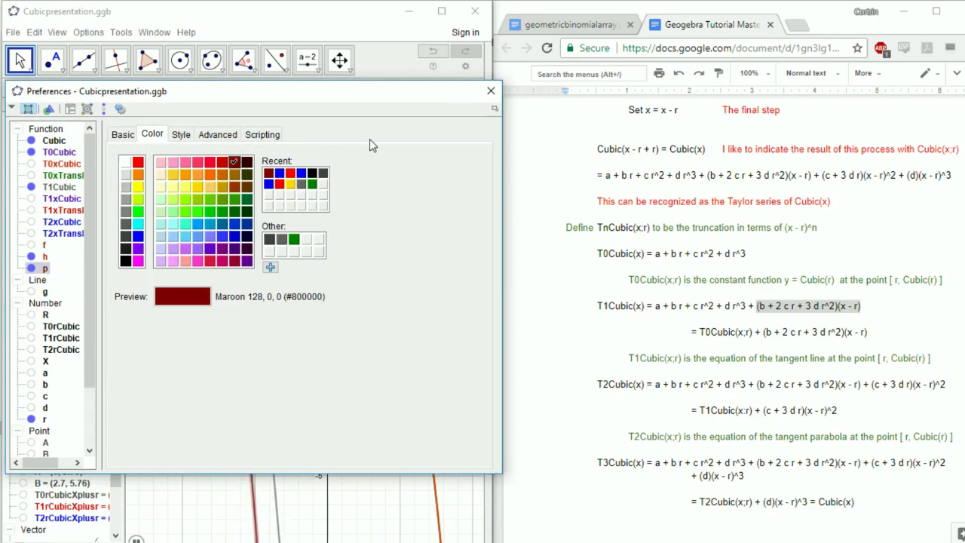
left_click(486, 94)
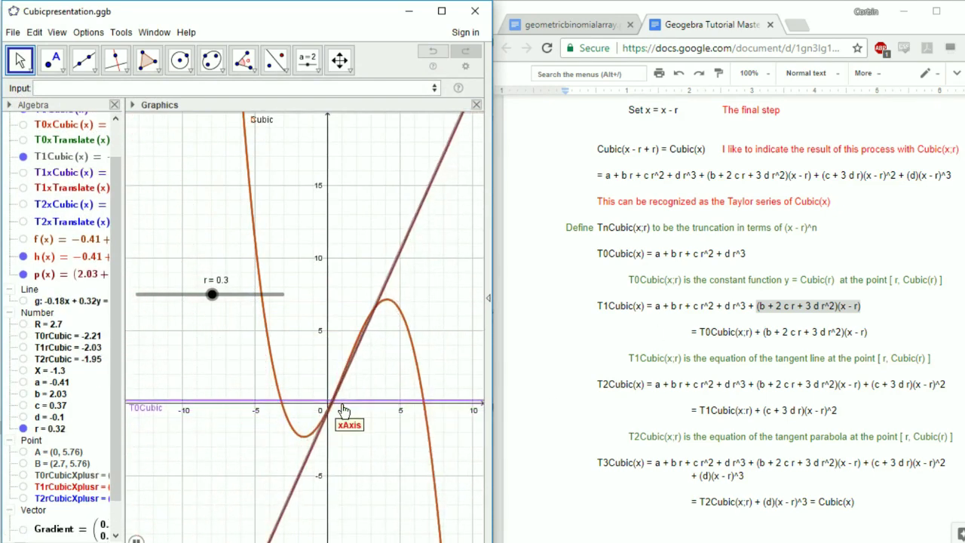
left_click(742, 312)
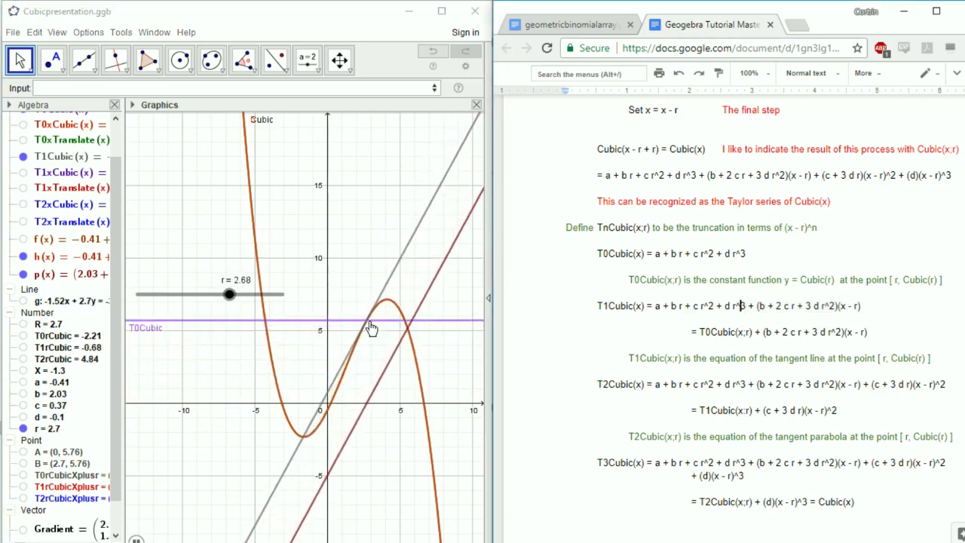
left_click(362, 359)
key("Delete")
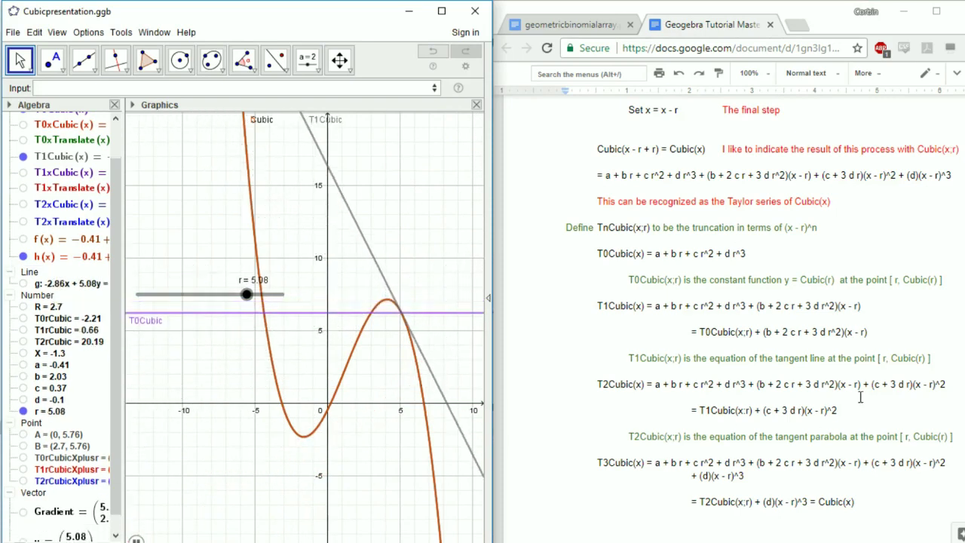
left_click_drag(945, 385, 586, 386)
key("ctrl+c")
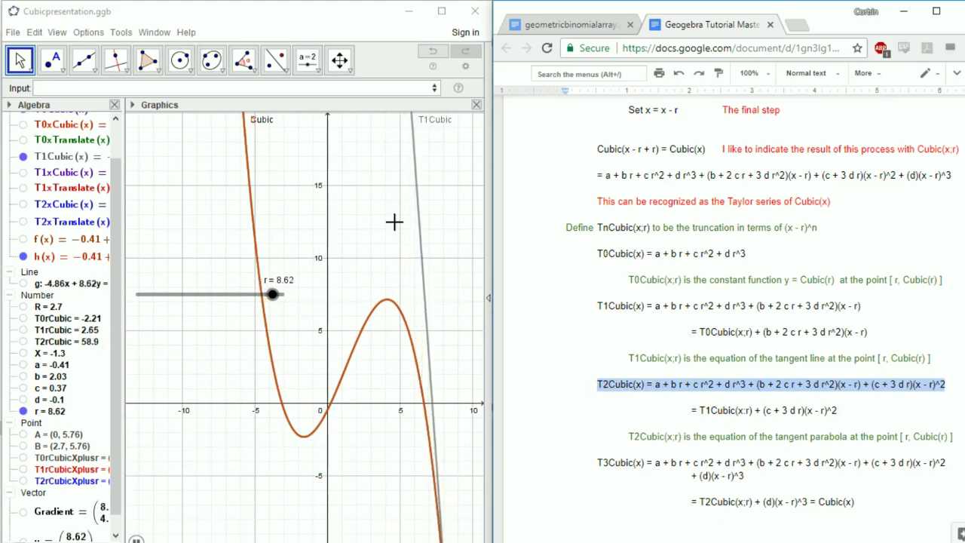
Define T2Cubic from the pasted formula and colour the parabola purple.
left_click(277, 85)
key("ctrl+v")
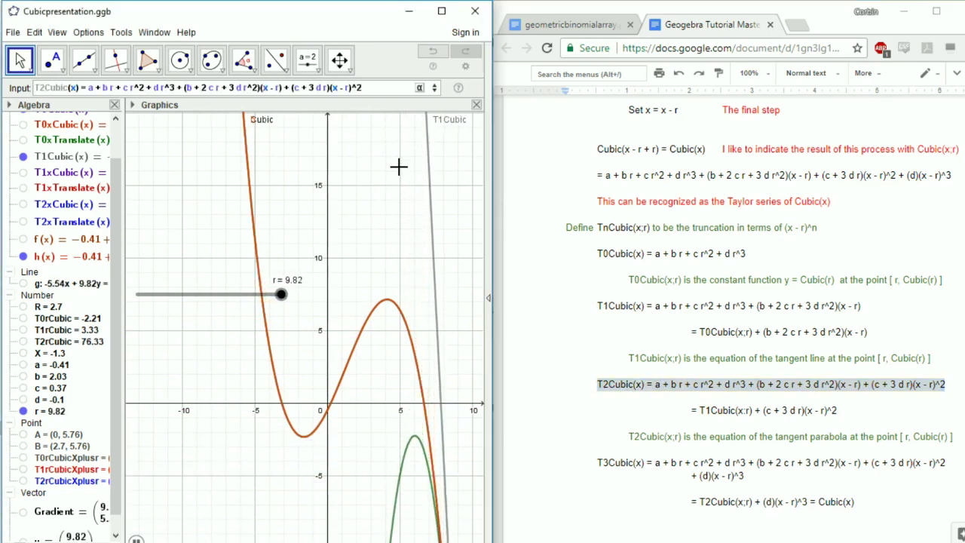
key("Return")
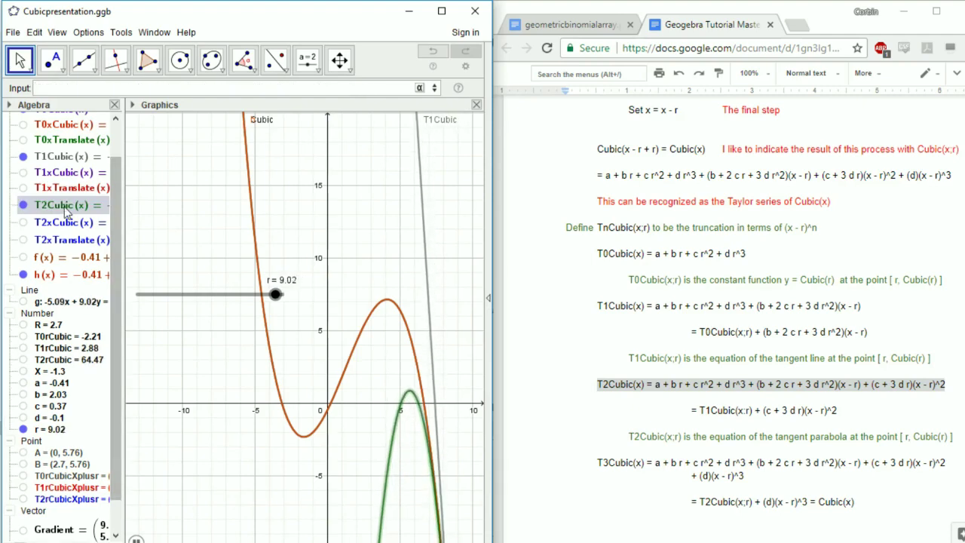
right_click(66, 205)
left_click(119, 335)
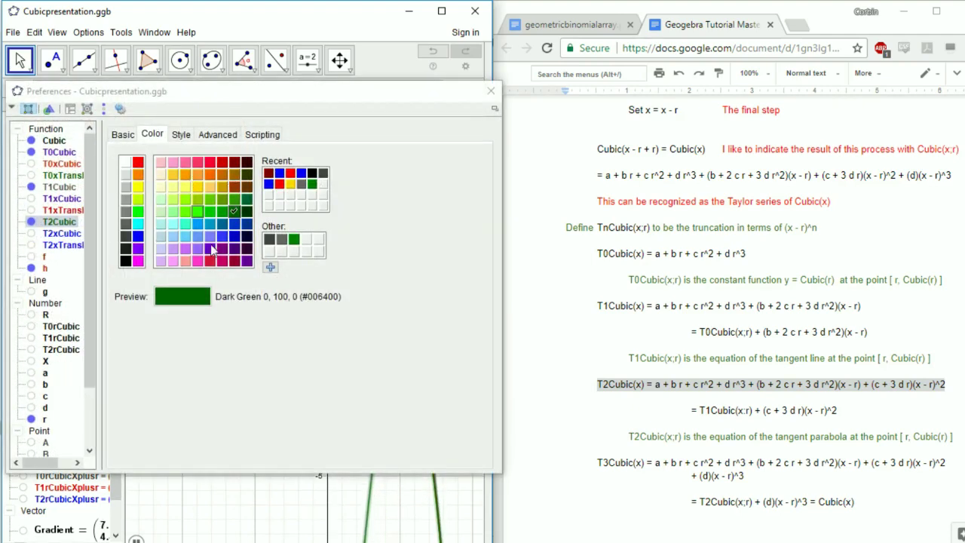
left_click(246, 262)
left_click(492, 91)
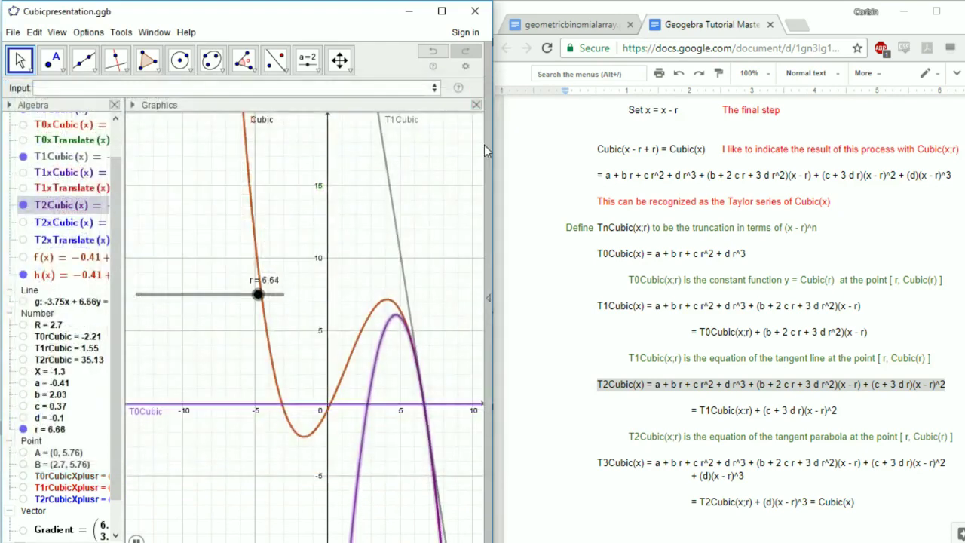
left_click(409, 275)
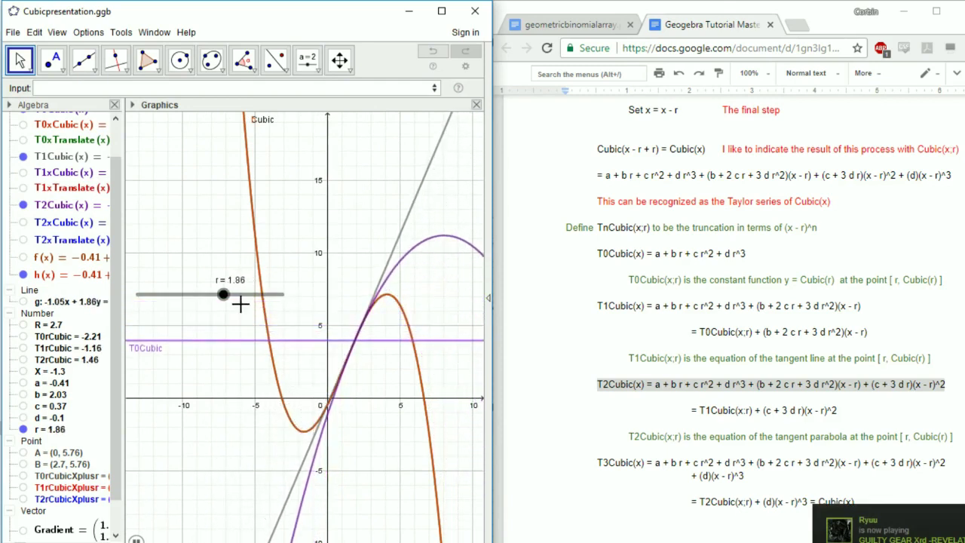
Move r to about 1.28 and begin typing the command point((r,Cu.
left_click_drag(215, 300, 214, 299)
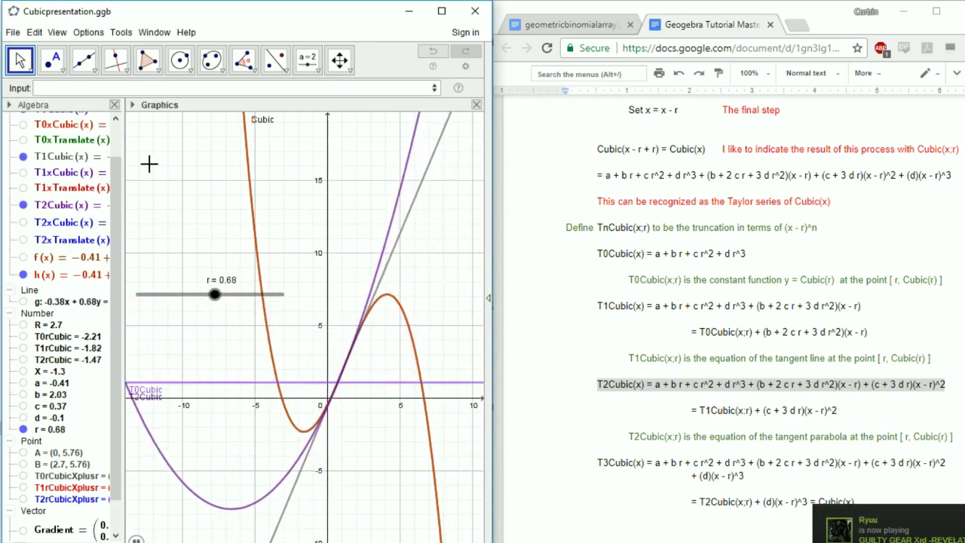
left_click(161, 87)
type("point")
type("((r,")
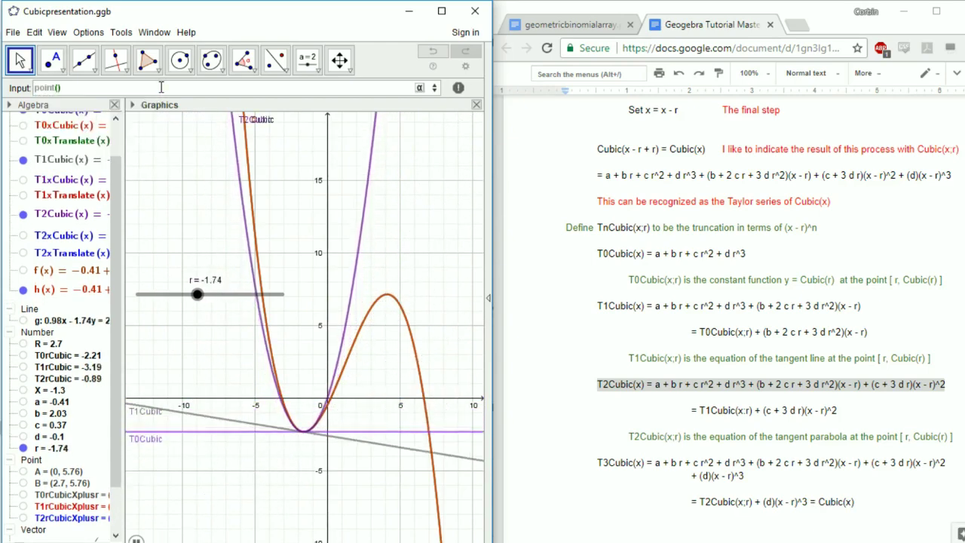
type("Cu")
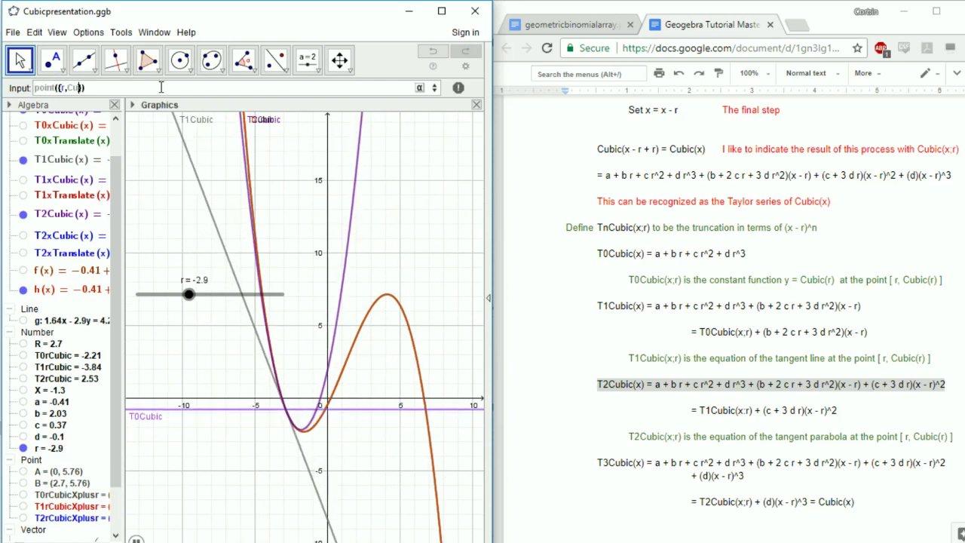